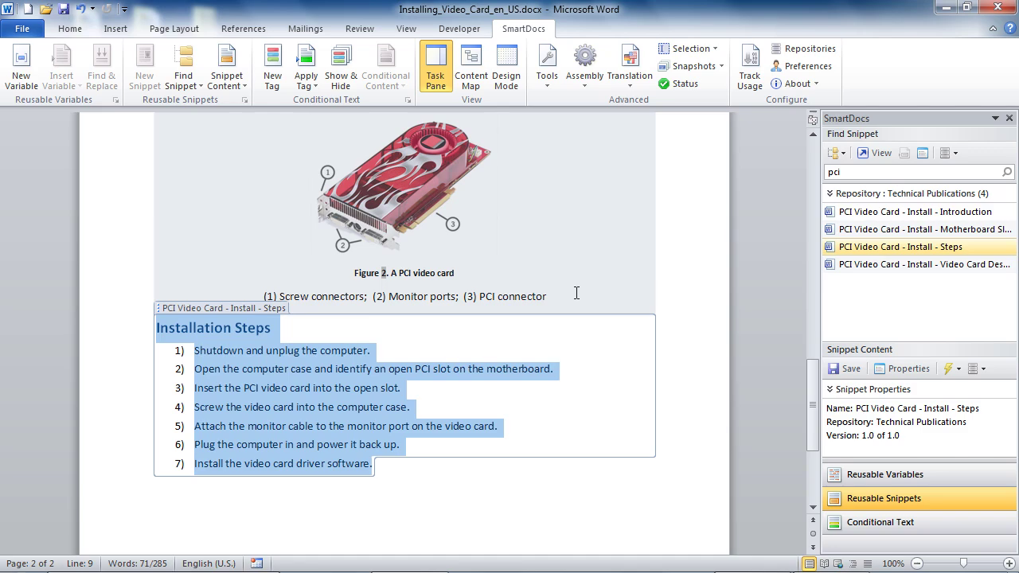
Check the available translations of the PCI Video Card - Install - Introduction snippet in its properties, highlighting the es_ES entry.
left_click(576, 297)
scroll(562, 320, "up", 10)
scroll(542, 333, "up", 10)
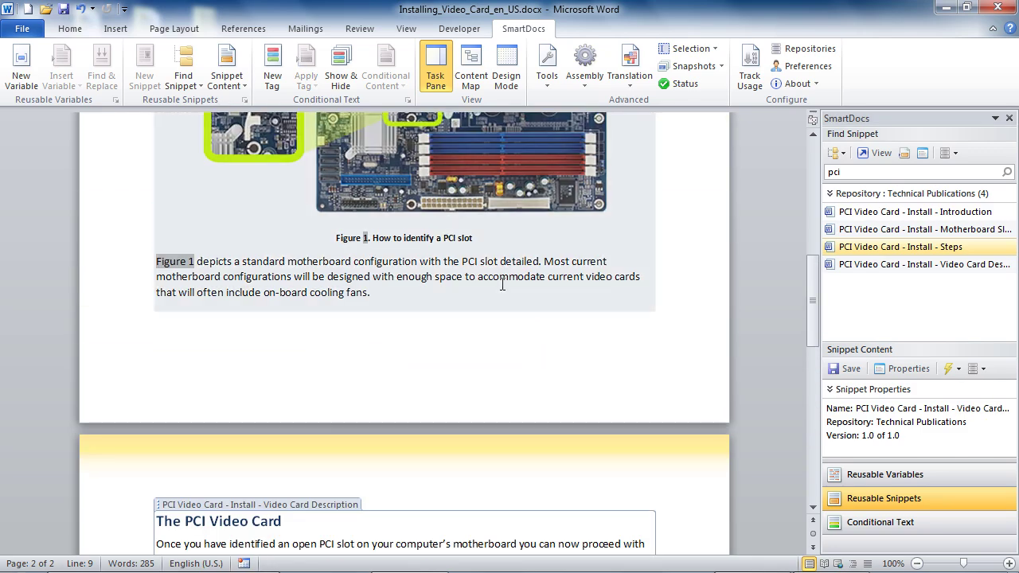
scroll(472, 344, "up", 3)
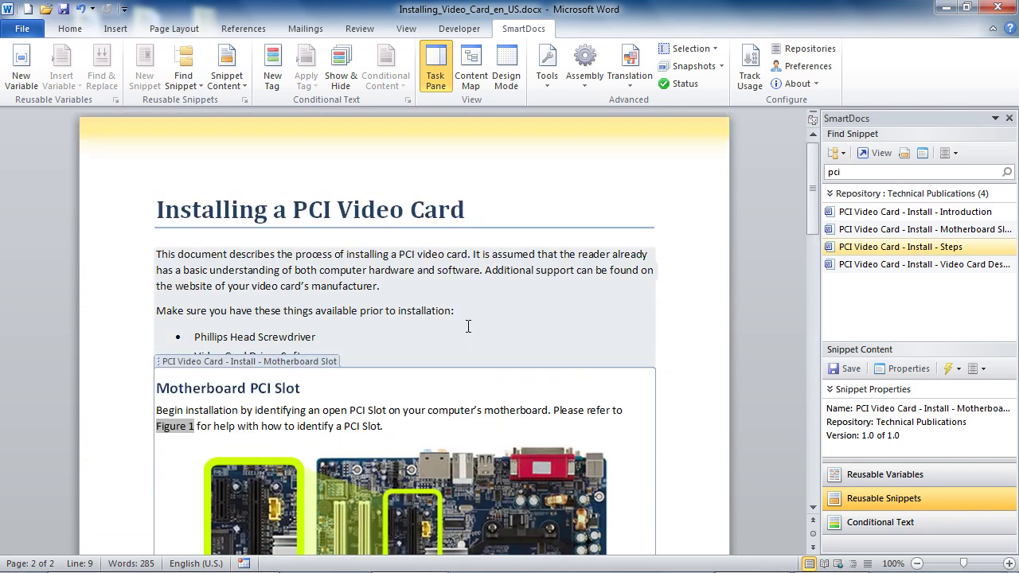
left_click(401, 271)
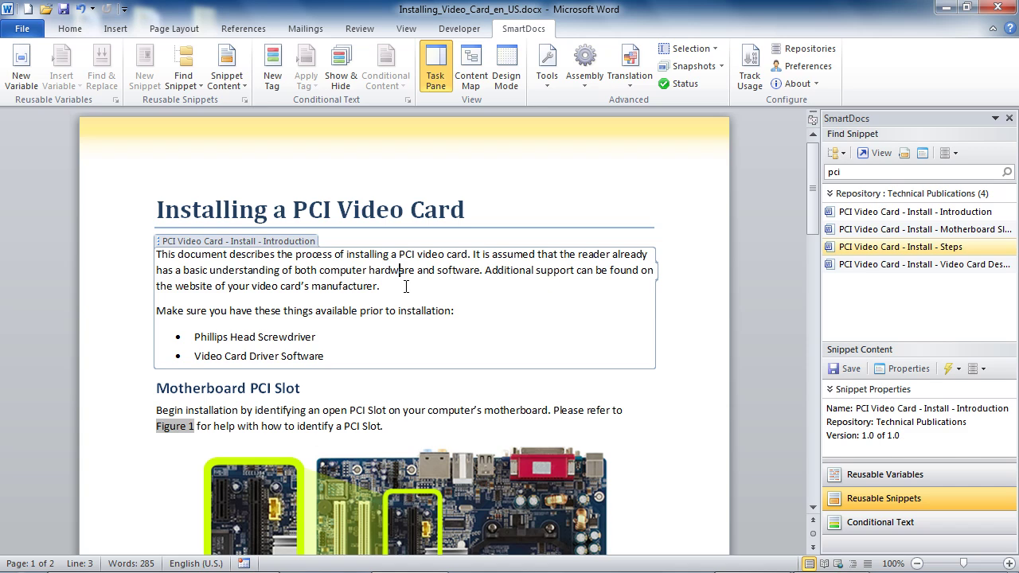
left_click(908, 369)
left_click(566, 124)
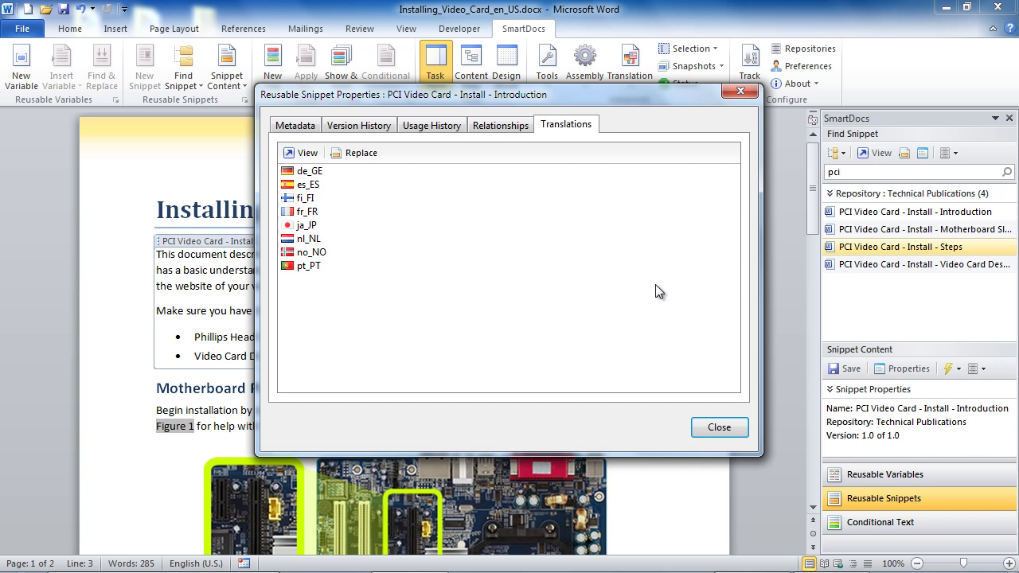
left_click(317, 185)
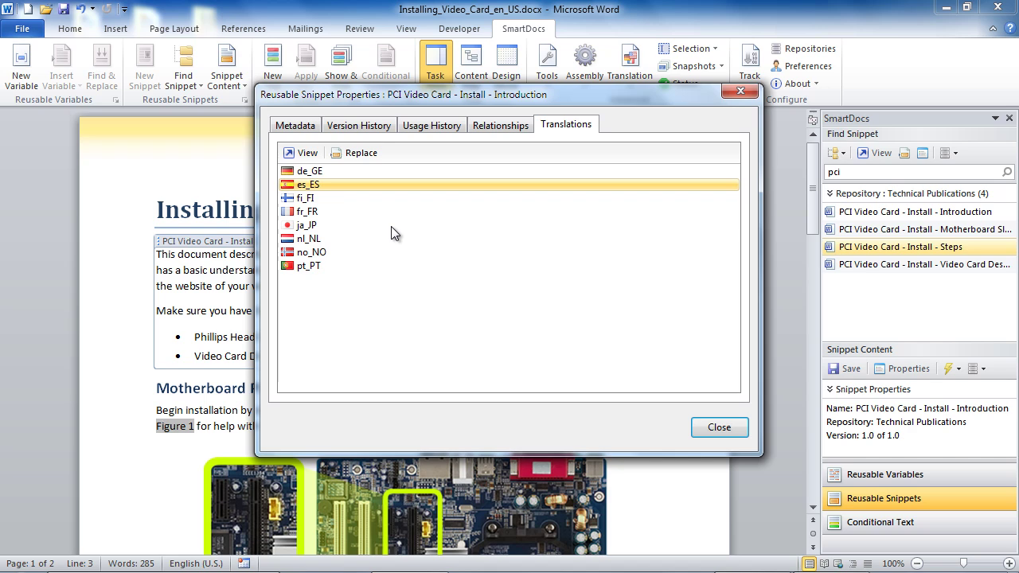
left_click(719, 427)
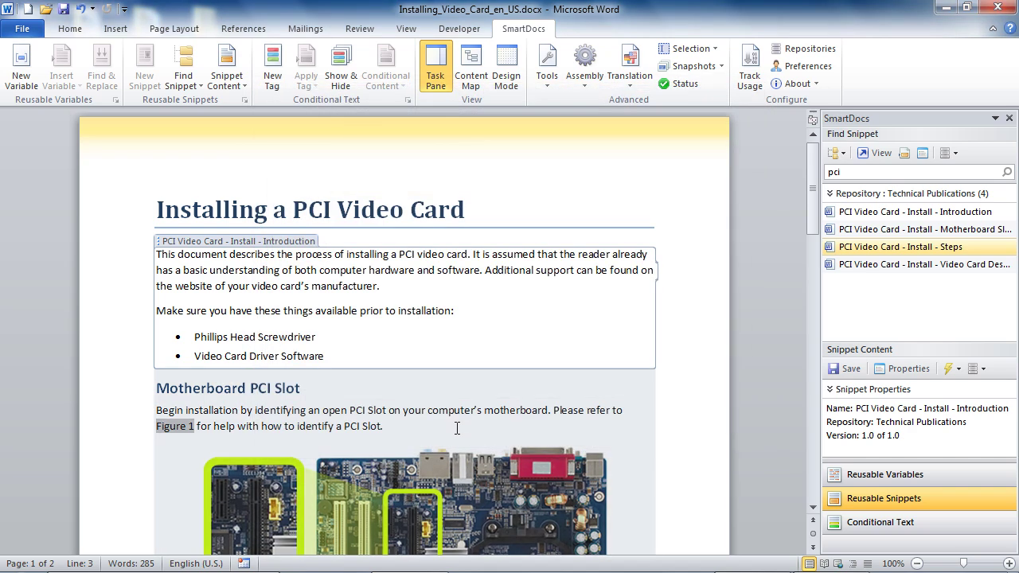
Check the available translations of the PCI Video Card - Install - Motherboard Slot snippet in its properties.
left_click(435, 421)
left_click(895, 369)
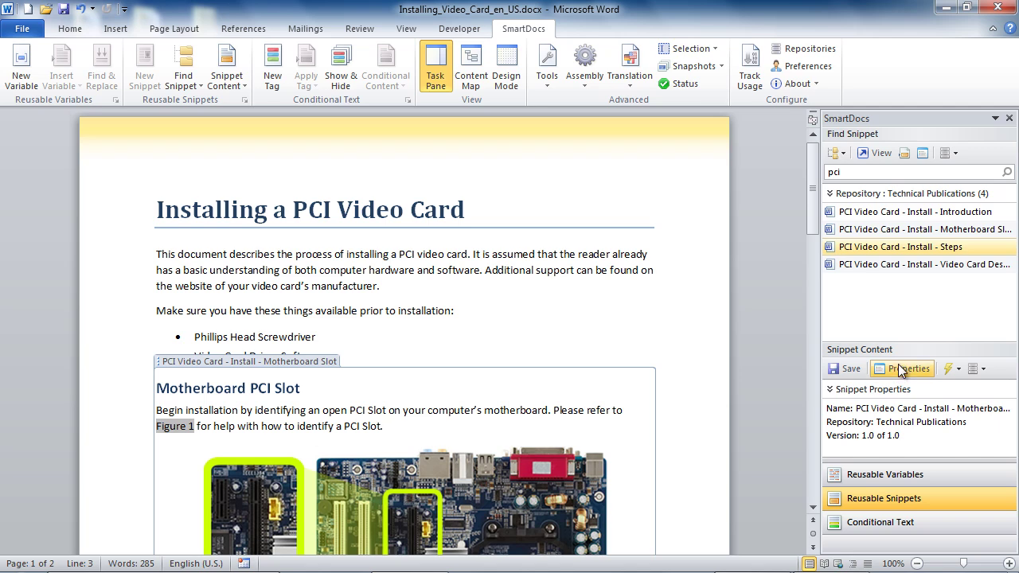
left_click(566, 125)
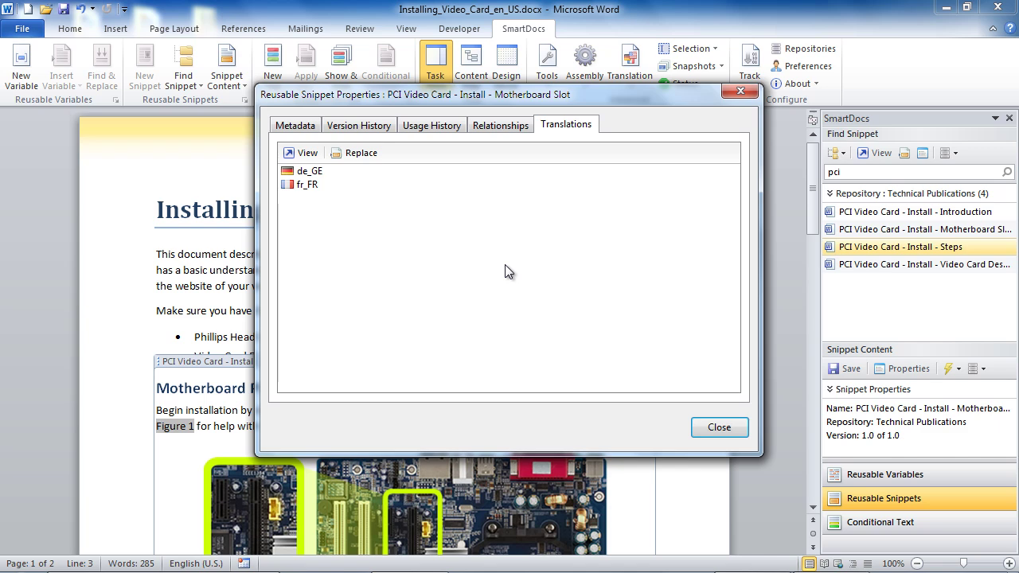
left_click(719, 427)
Check the available translations of the PCI Video Card - Install - Video Card Description snippet on page 2.
scroll(585, 355, "down", 9)
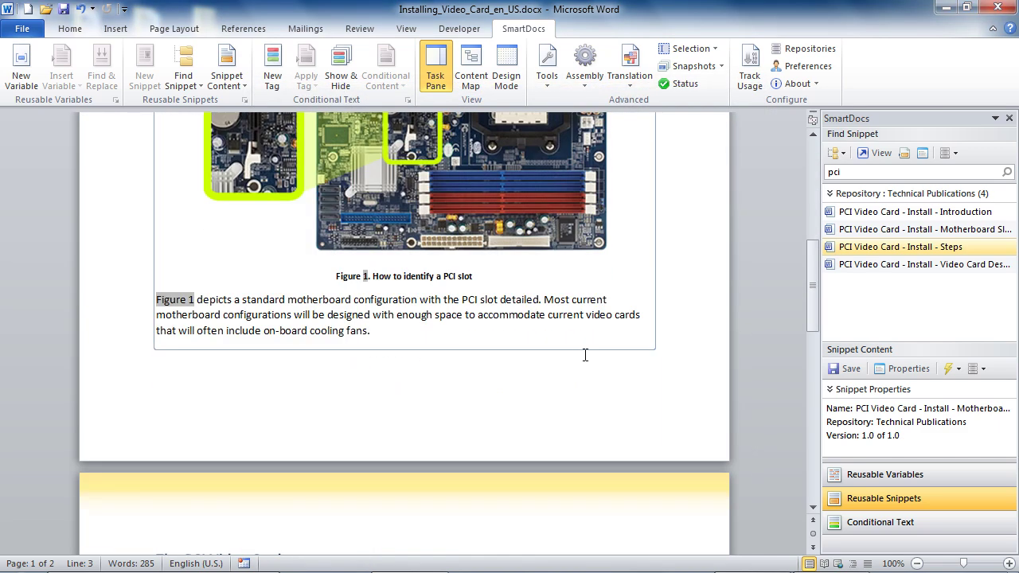
scroll(586, 355, "down", 6)
left_click(555, 331)
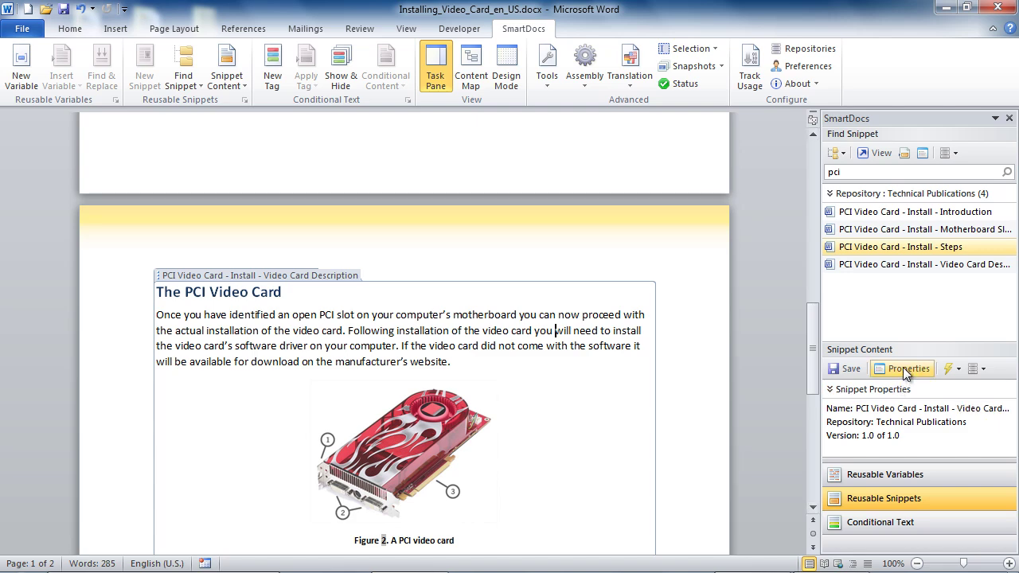
left_click(905, 371)
left_click(565, 127)
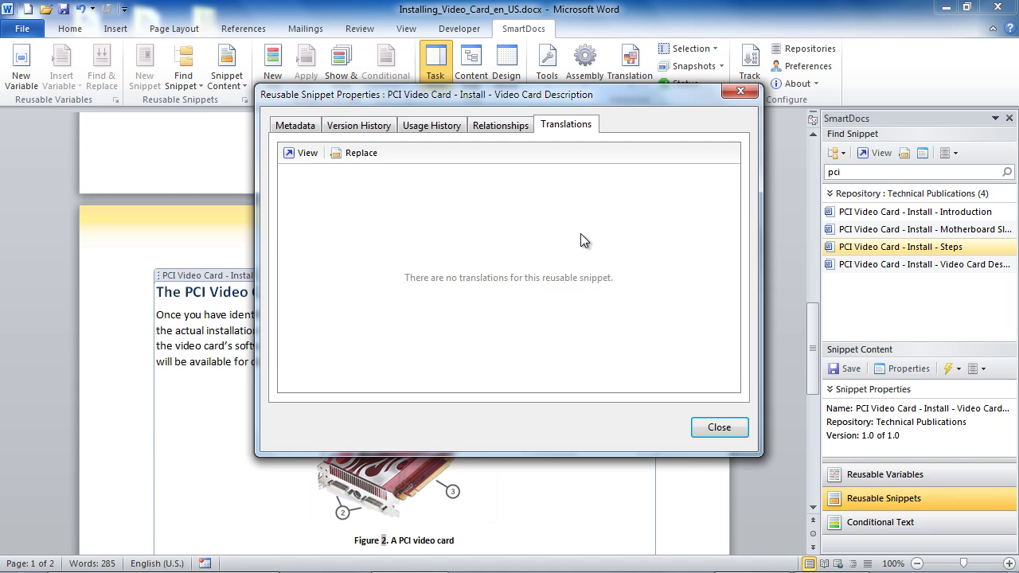
left_click(719, 427)
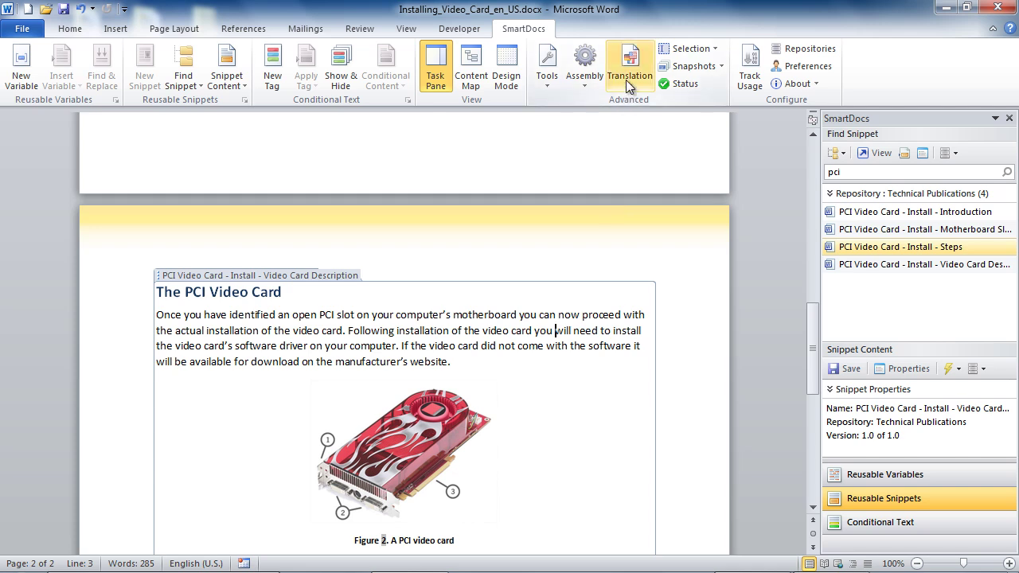
Start preparing the document for translation so that a target language can be chosen.
left_click(628, 79)
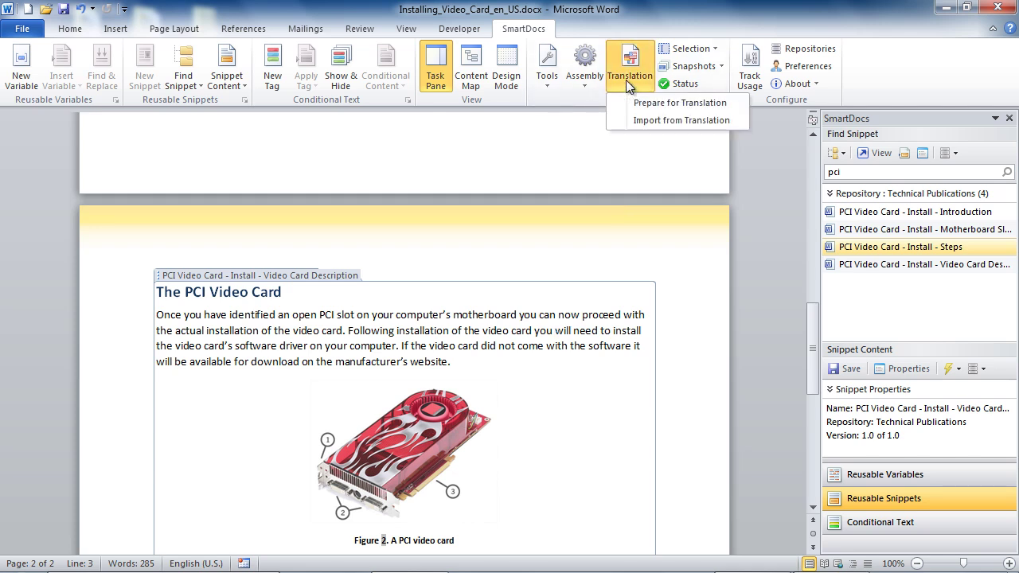
left_click(634, 103)
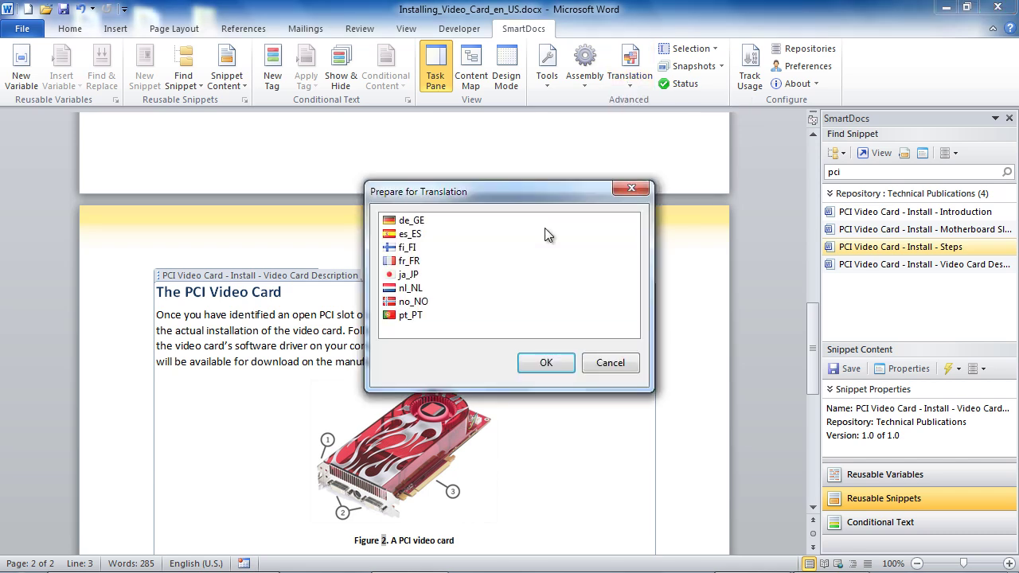
left_click(440, 221)
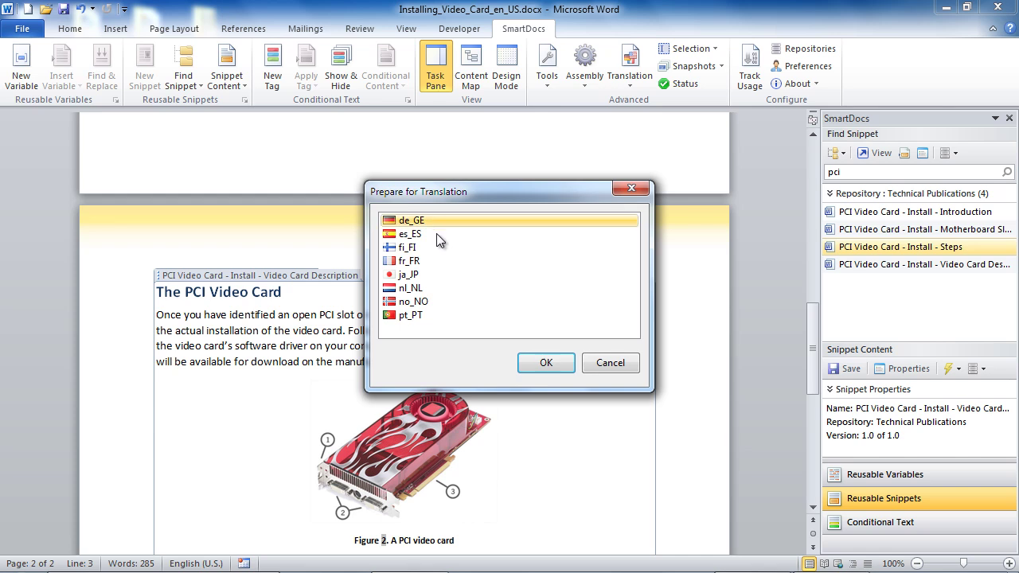
left_click(436, 234, "ctrl")
left_click(426, 248, "ctrl")
left_click(431, 260, "ctrl")
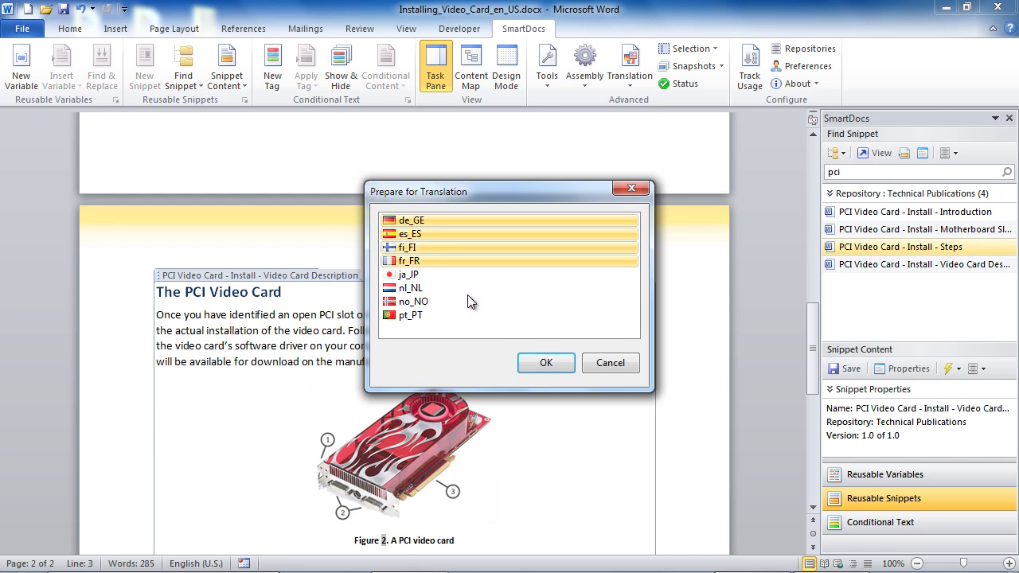
left_click(467, 300)
Choose es_ES as the only target language and generate the document prepared for translation.
left_click(420, 234)
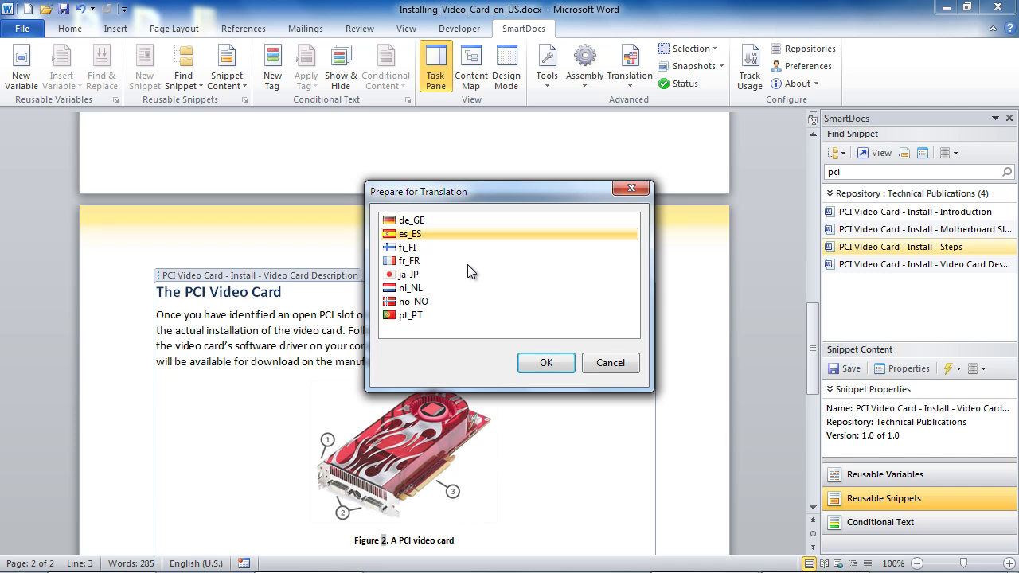
left_click(538, 360)
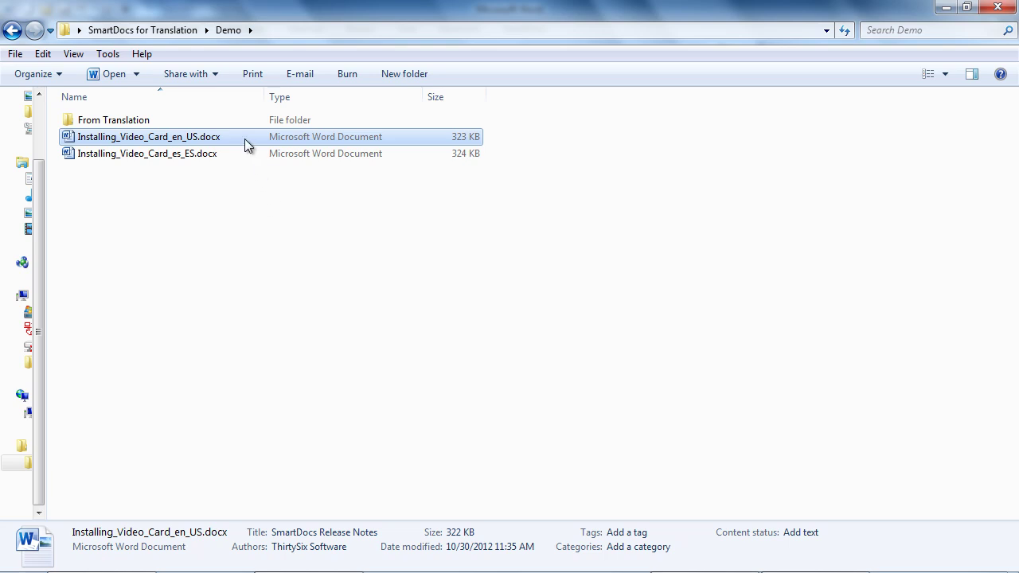
In the Demo folder in Windows Explorer, open the prepared file Installing_Video_Card_es_ES.docx in Word.
mouse_move(244, 139)
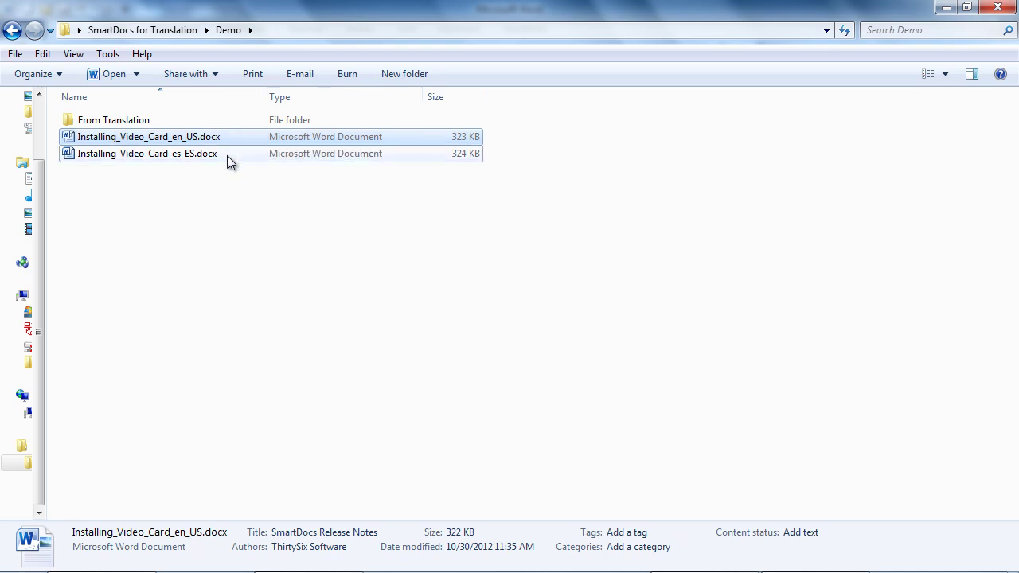
left_click(227, 155)
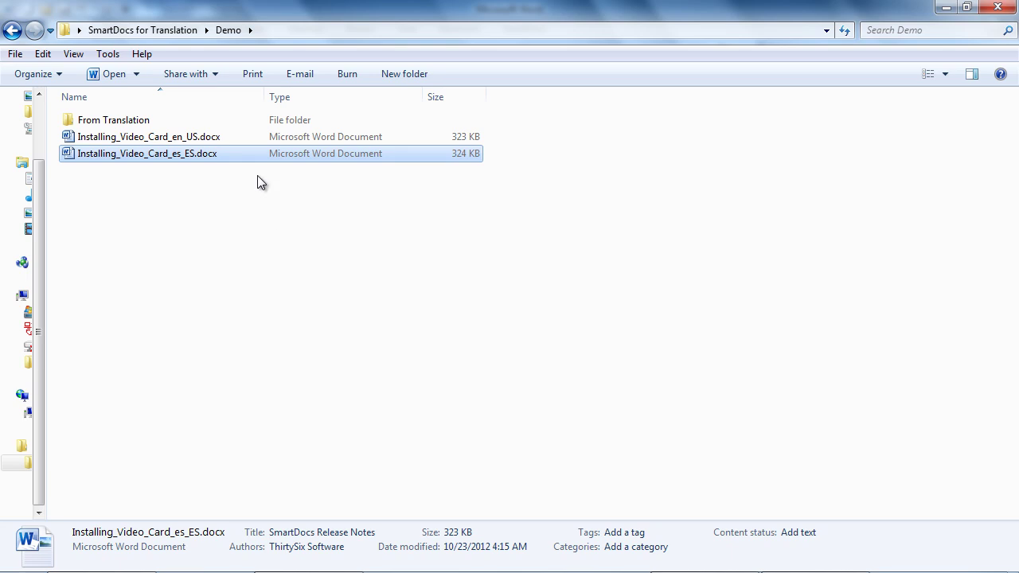
double_click(254, 154)
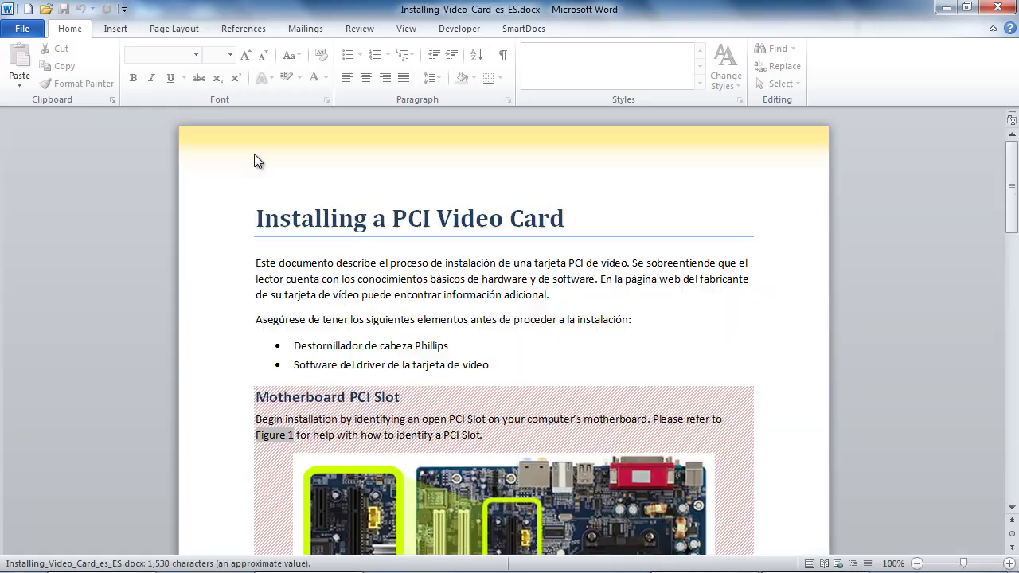
Examine the prepared Spanish document to see which snippets are already translated and which are marked as needing translation.
left_click(352, 287)
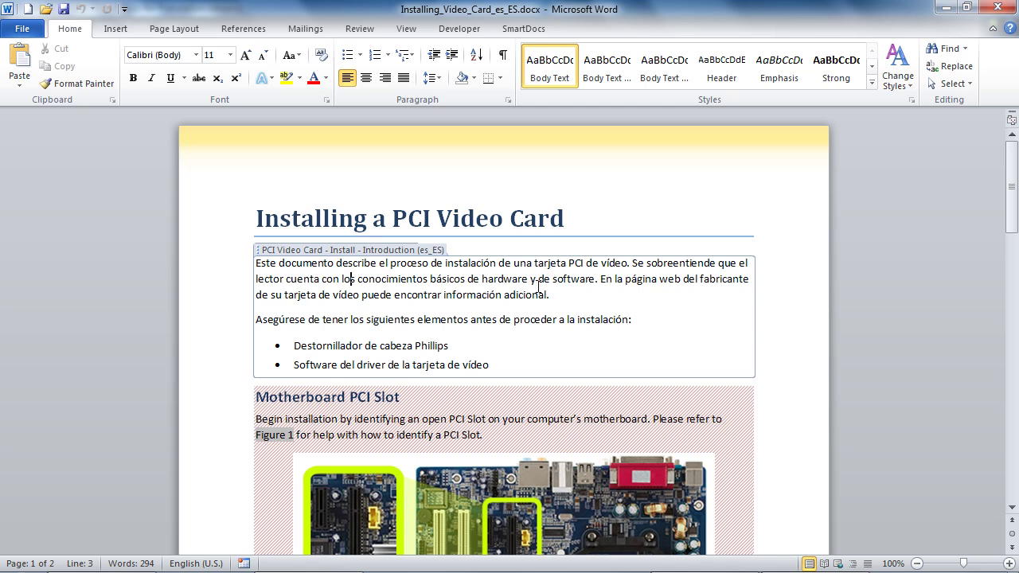
scroll(538, 284, "down", 2)
left_click(539, 342)
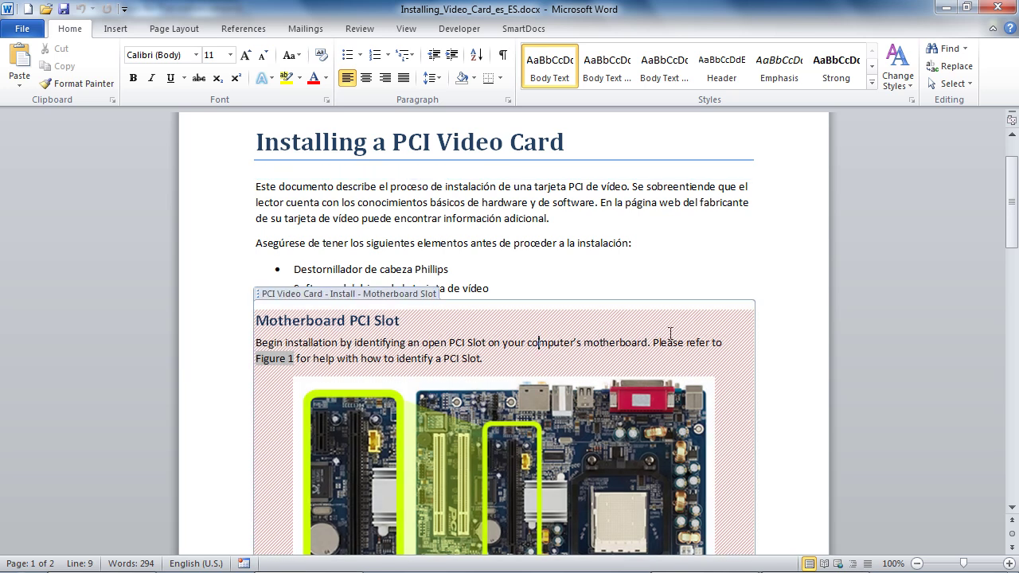
scroll(669, 331, "down", 2)
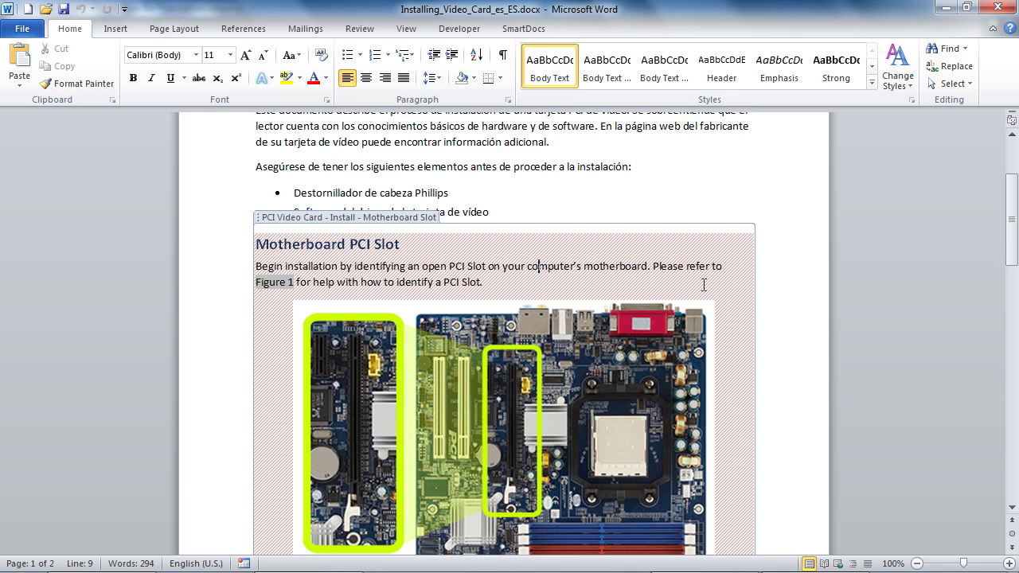
scroll(731, 366, "down", 4)
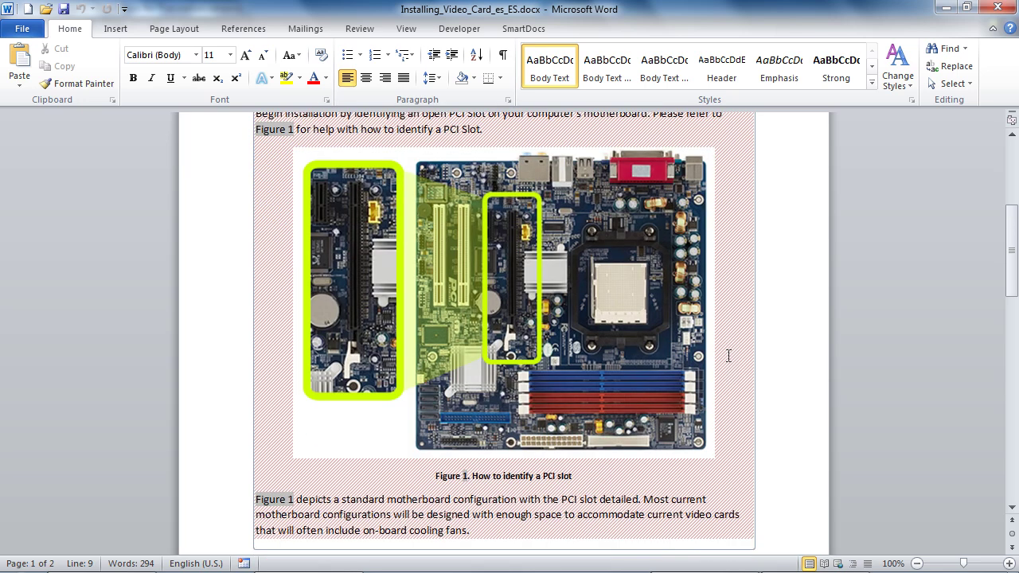
scroll(727, 355, "down", 4)
scroll(688, 347, "down", 12)
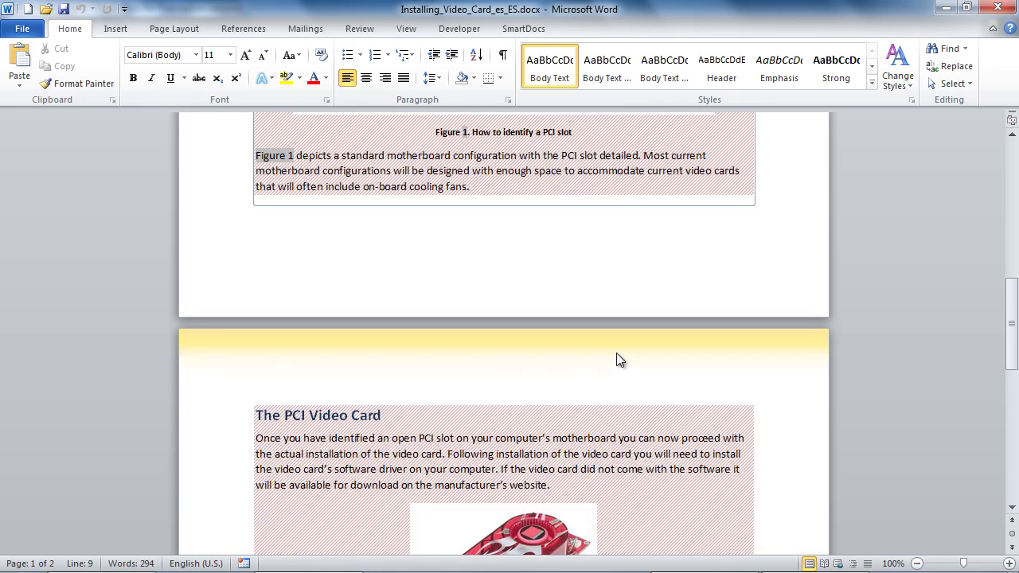
scroll(662, 343, "down", 5)
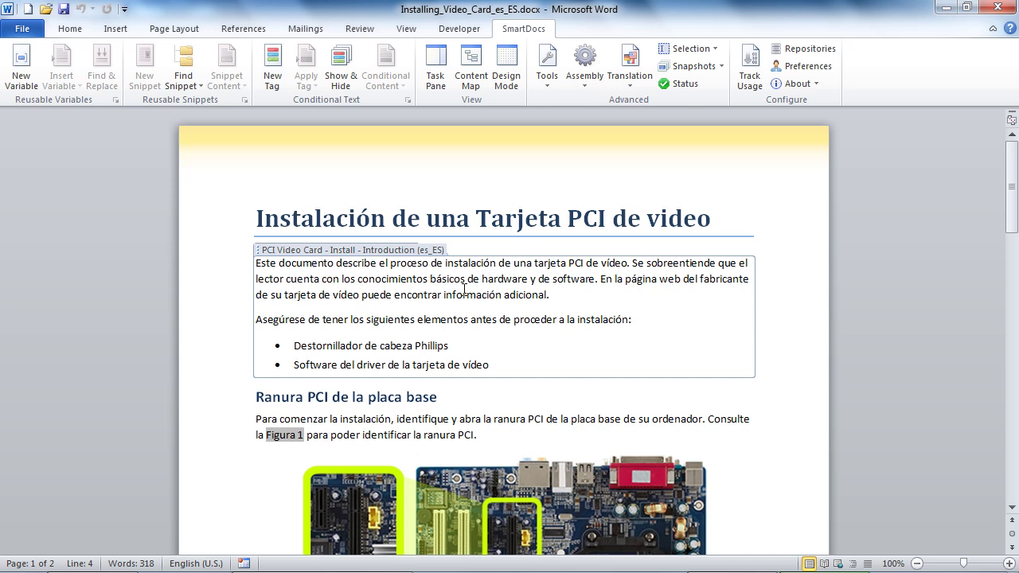
Review the translated Motherboard Slot, Video Card Description and Steps snippets in the Spanish document returned from translation.
left_click(504, 419)
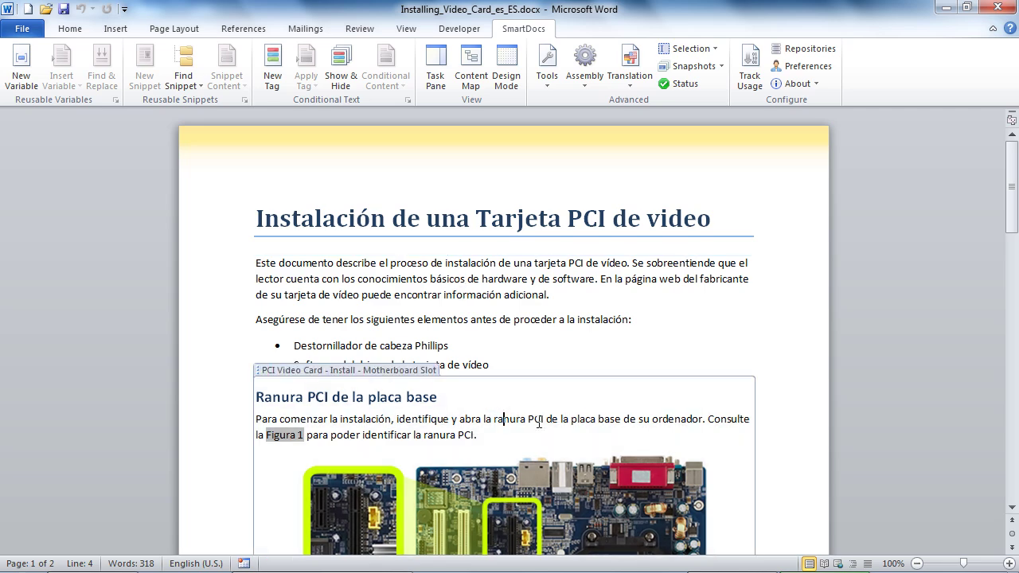
scroll(551, 414, "down", 9)
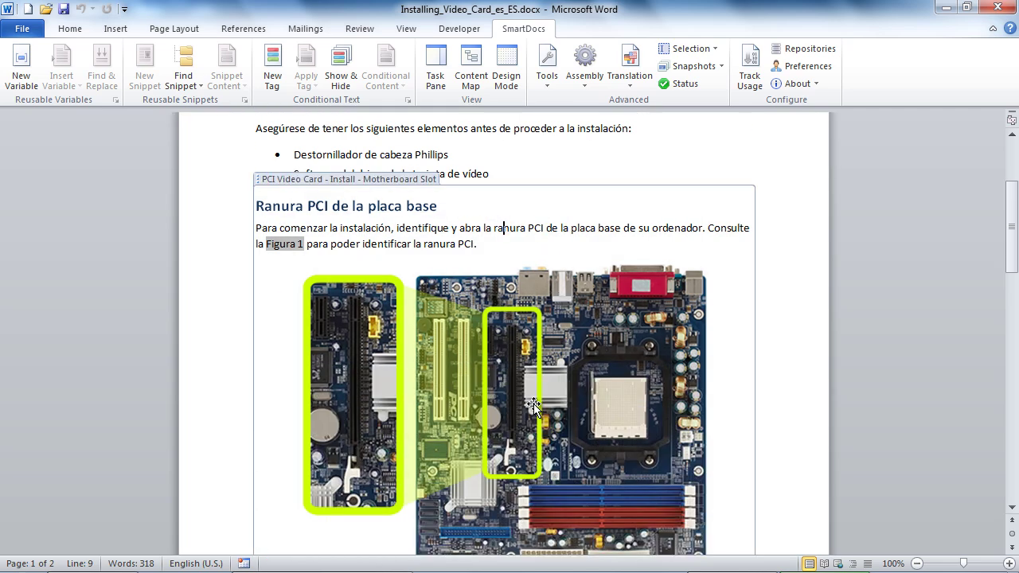
scroll(532, 402, "down", 6)
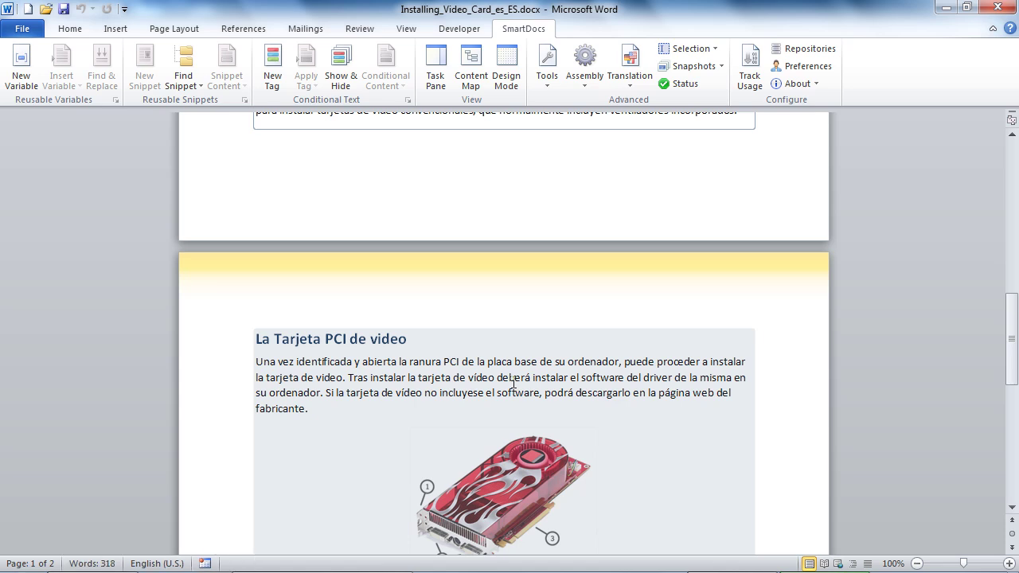
left_click(510, 377)
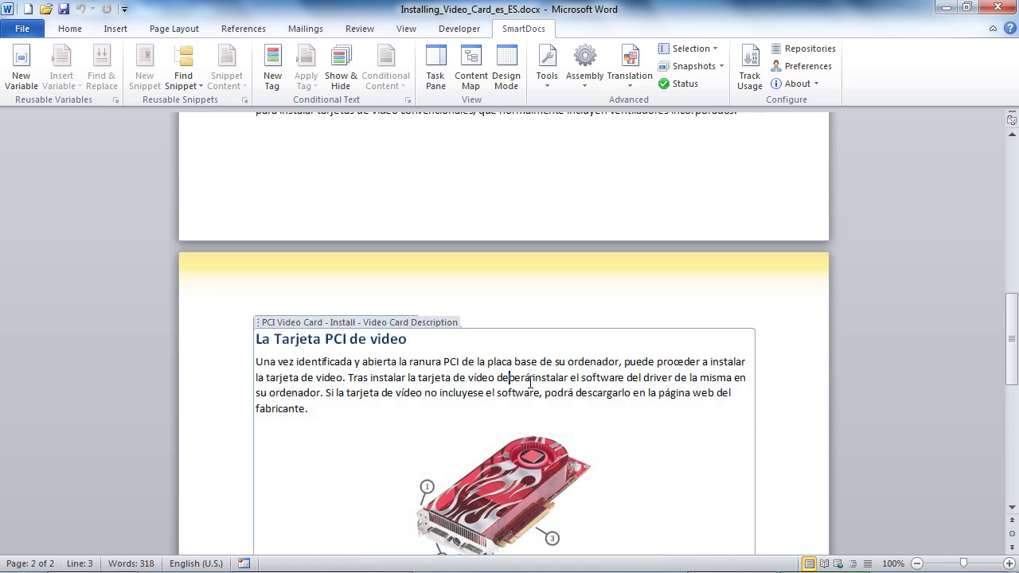
scroll(562, 370, "down", 6)
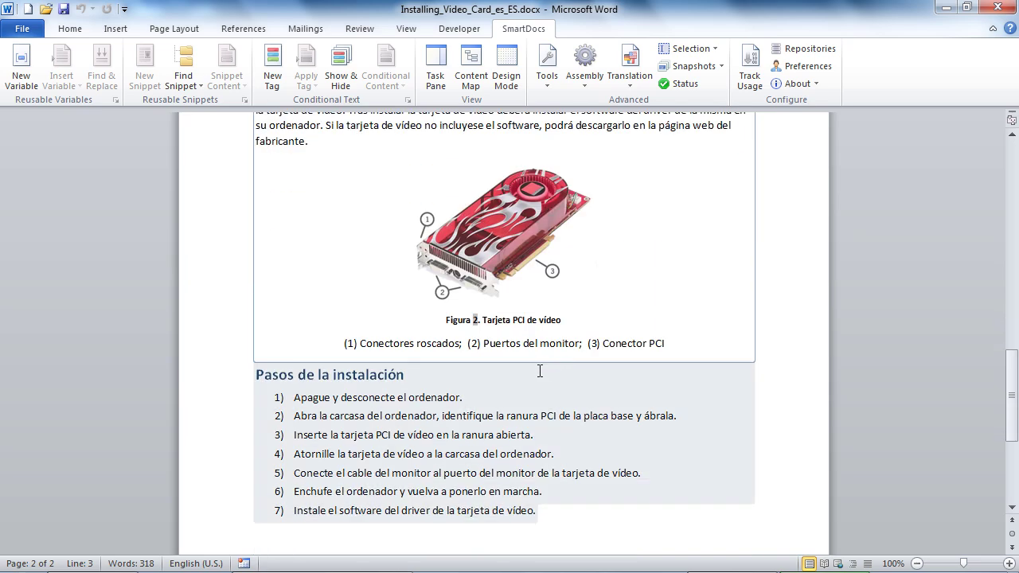
left_click(511, 400)
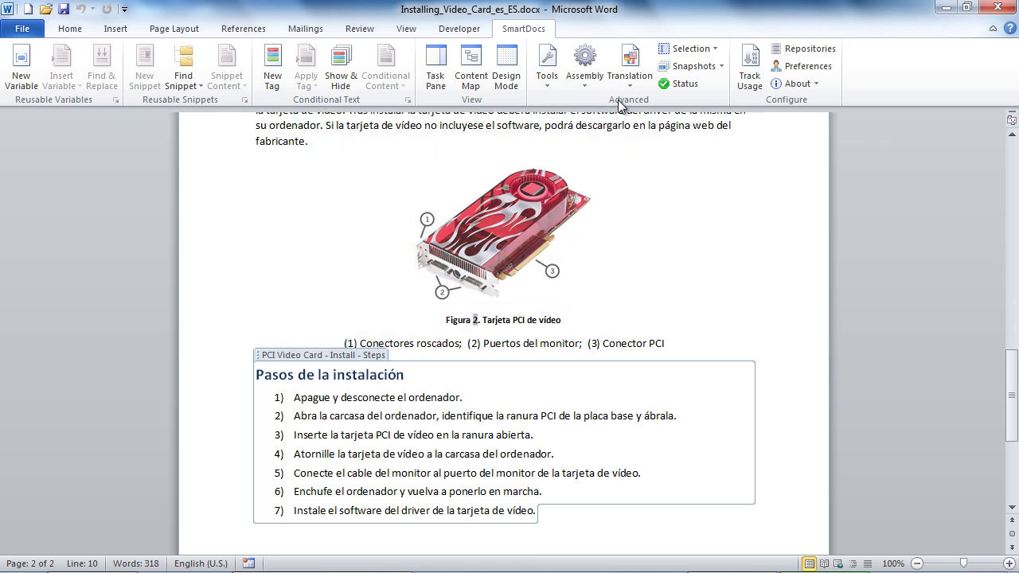
Import the document's translated snippets from translation into the SmartDocs repository.
left_click(630, 67)
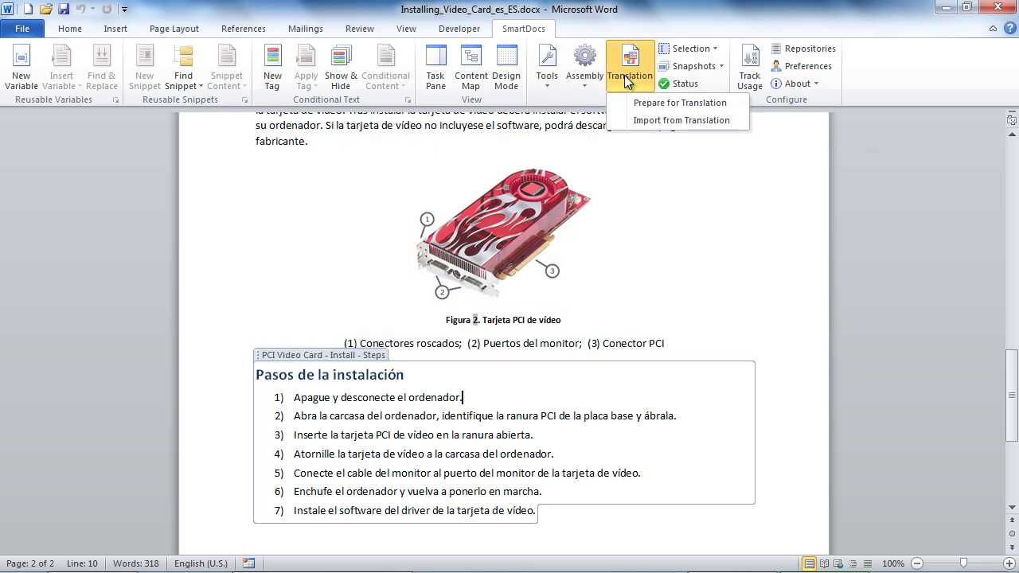
left_click(664, 118)
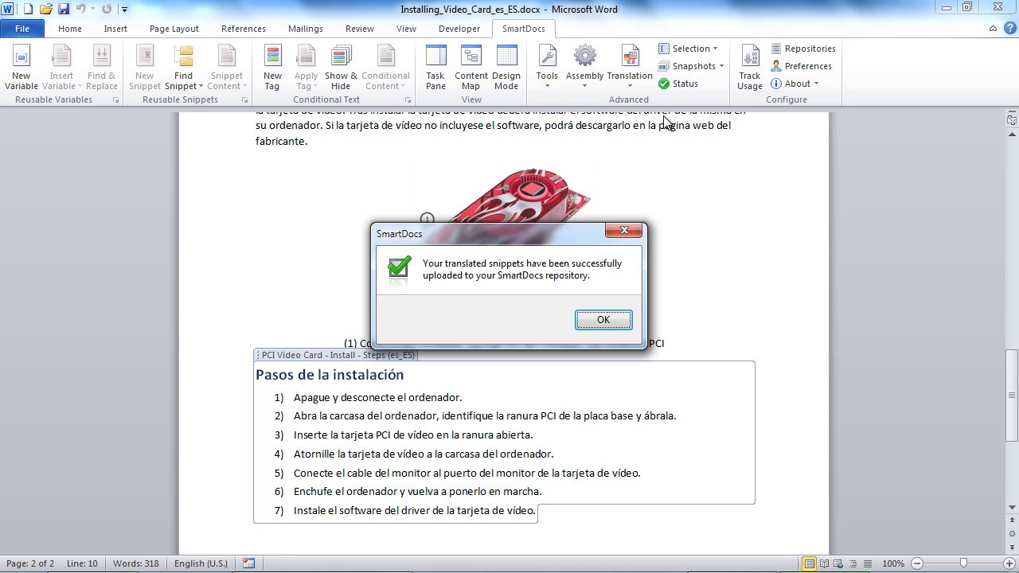
Dismiss the snippet upload confirmation and look back through the translated Spanish document from the Steps snippet toward its beginning.
left_click(621, 319)
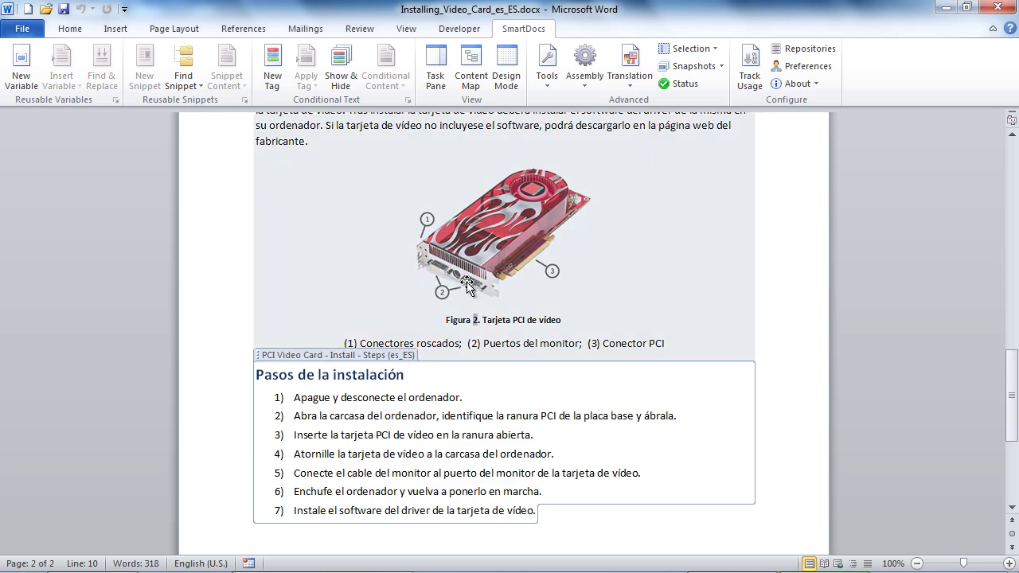
scroll(459, 282, "up", 4)
scroll(445, 374, "up", 3)
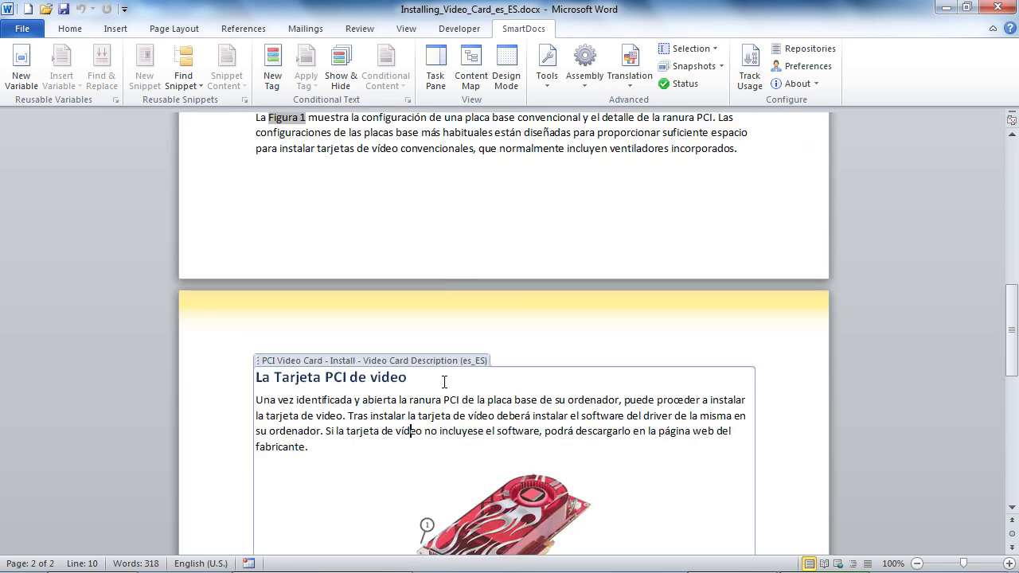
scroll(443, 382, "up", 3)
scroll(442, 382, "up", 12)
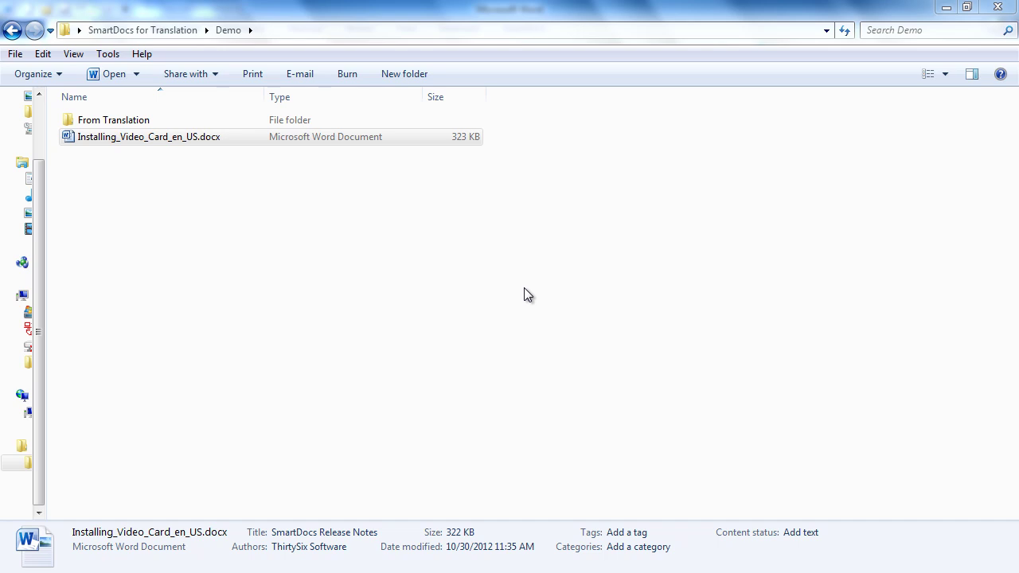
Open the English source Installing_Video_Card_en_US.docx from the Demo folder and review its snippets down to the Installation Steps.
double_click(222, 140)
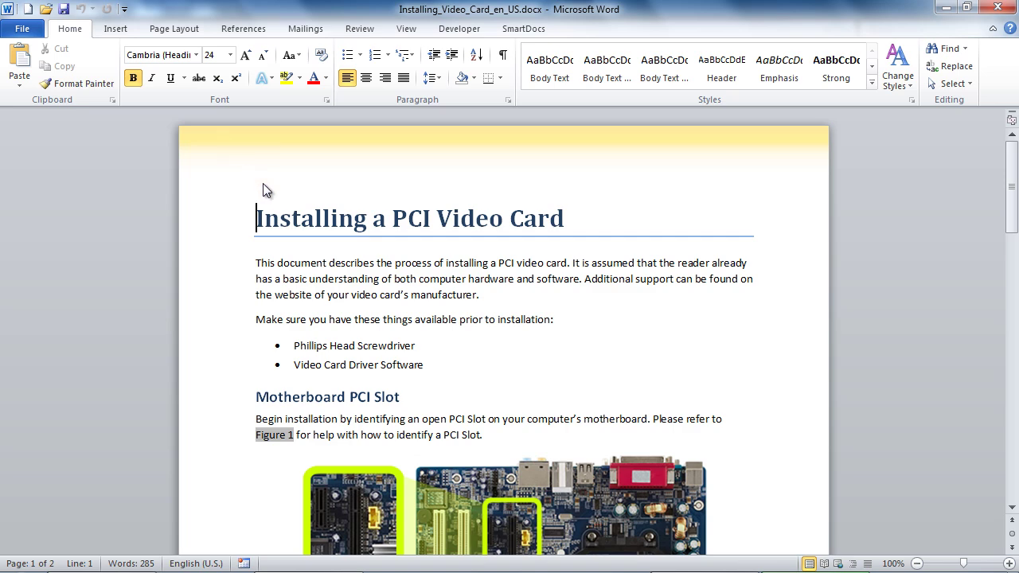
left_click(419, 294)
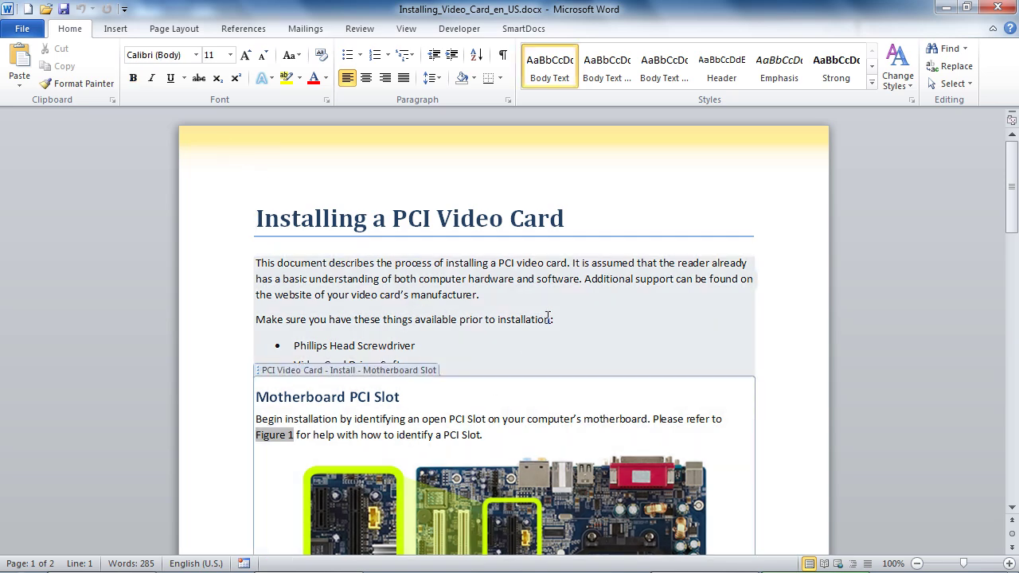
scroll(414, 416, "down", 15)
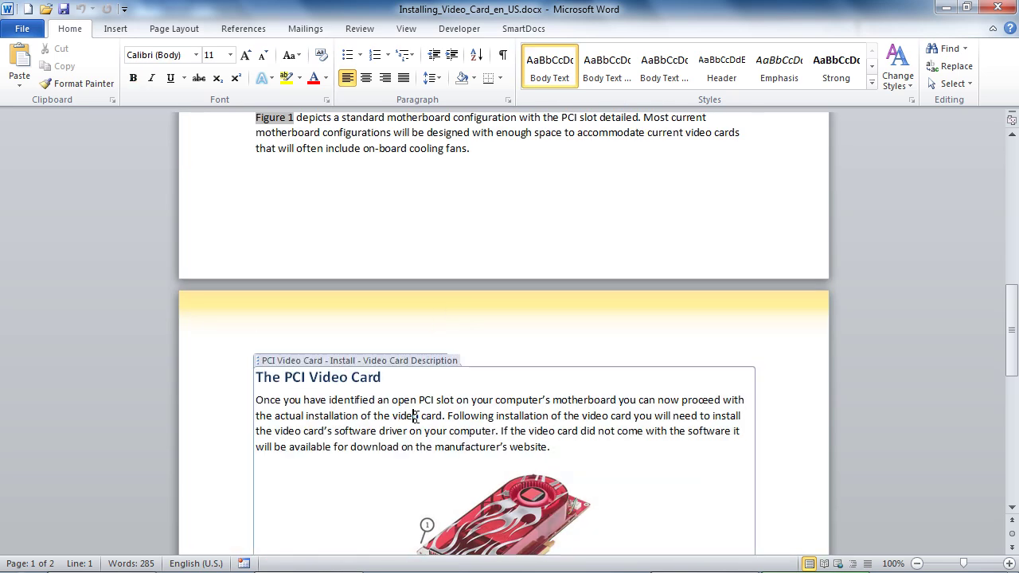
scroll(414, 415, "down", 8)
left_click(465, 385)
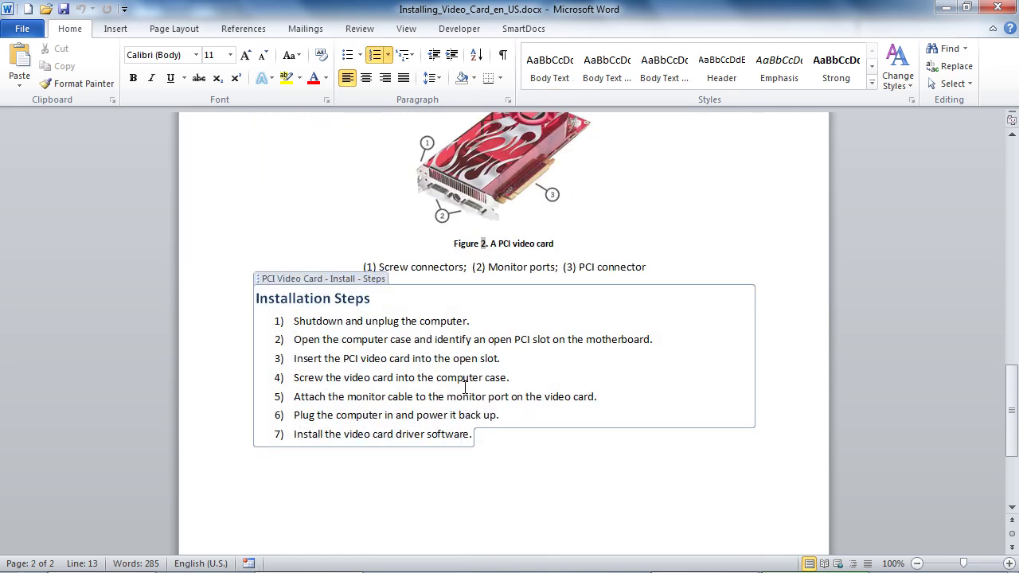
Prepare the English document for translation with SmartDocs, choosing es_ES as the target language.
left_click(525, 28)
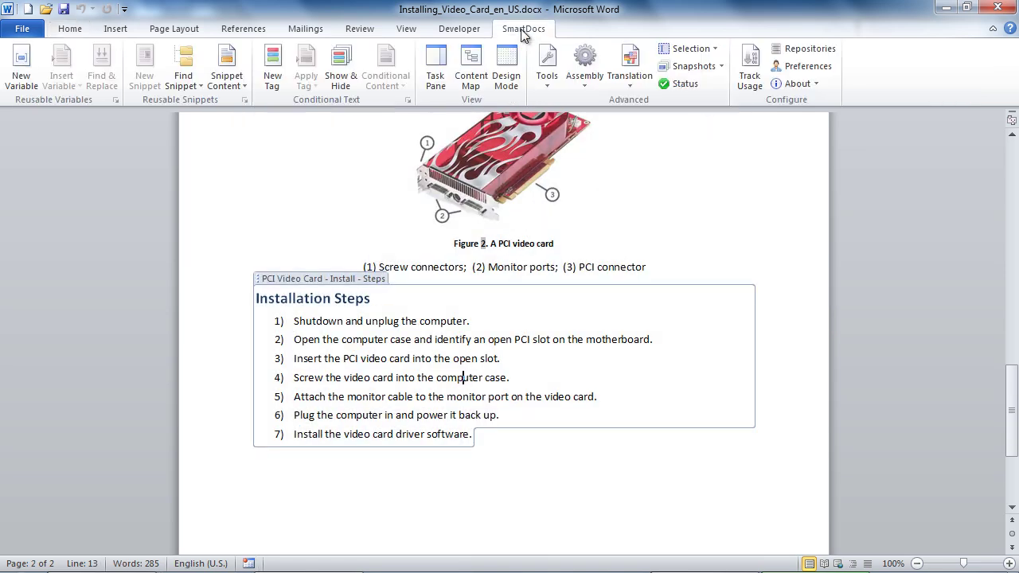
left_click(633, 79)
left_click(657, 101)
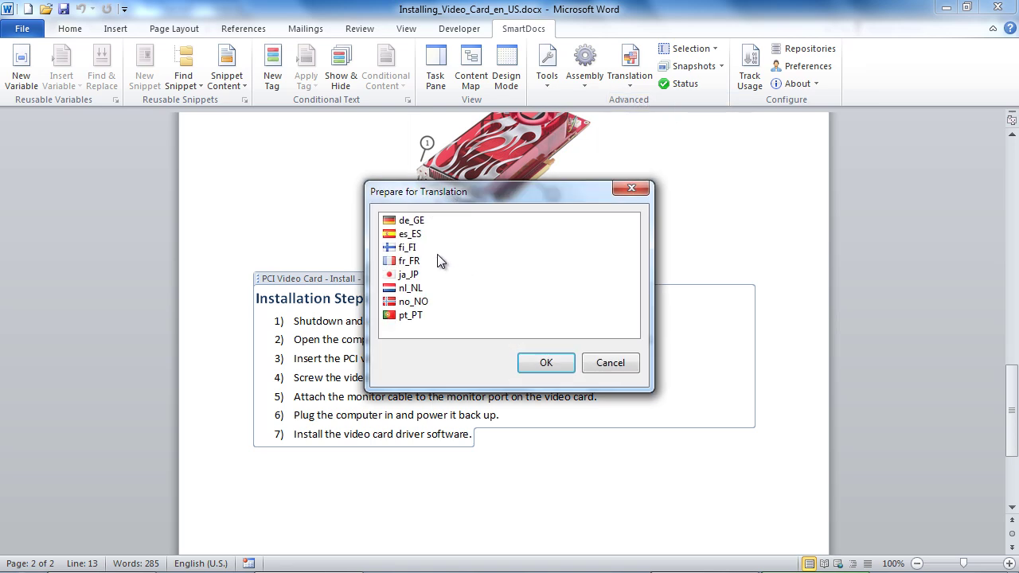
left_click(425, 235)
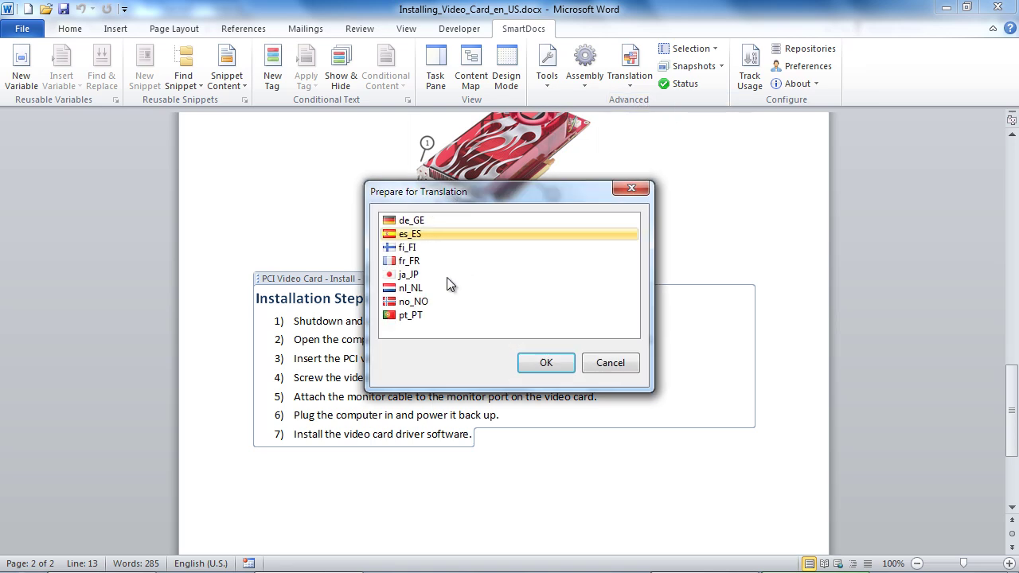
left_click(541, 365)
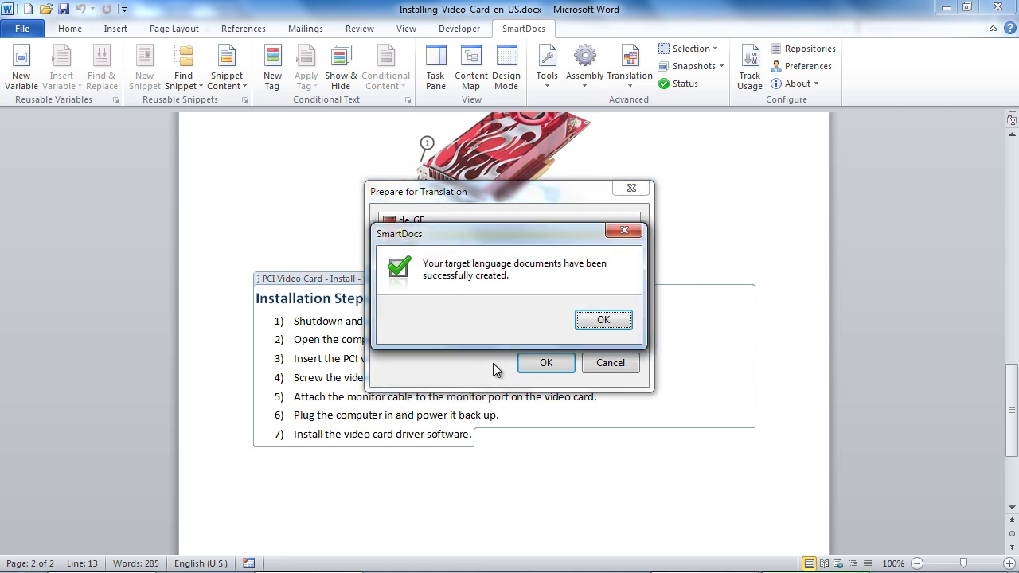
left_click(603, 320)
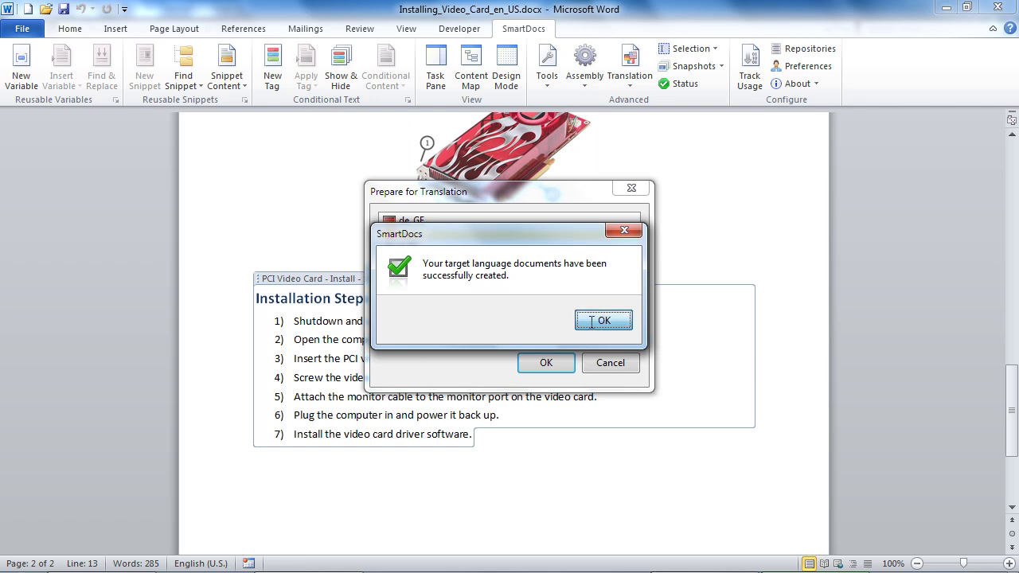
Open the newly created Installing_Video_Card_es_ES.docx from the Demo folder and check the language of each snippet from Introduction to Steps.
left_click(76, 562)
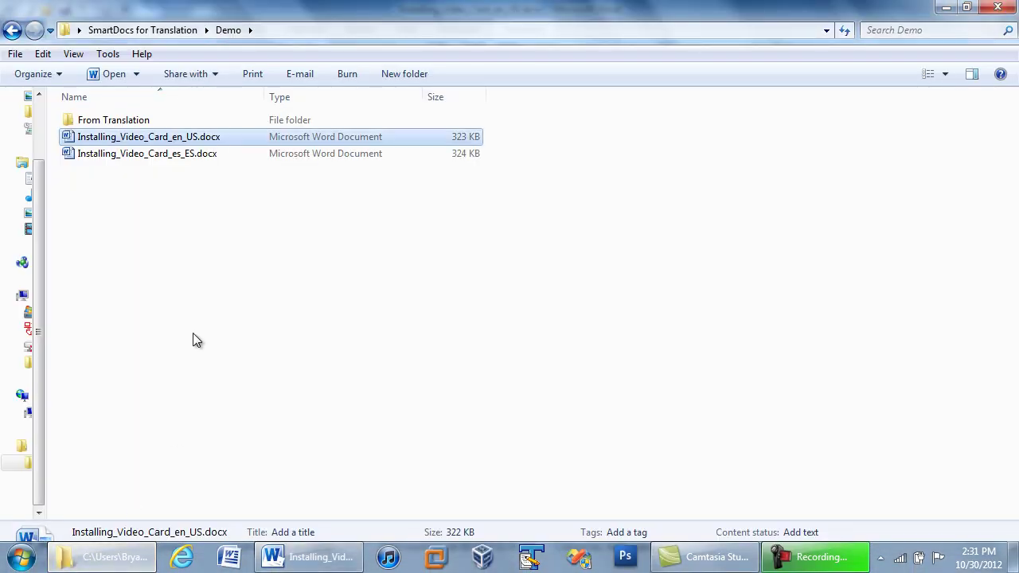
double_click(181, 154)
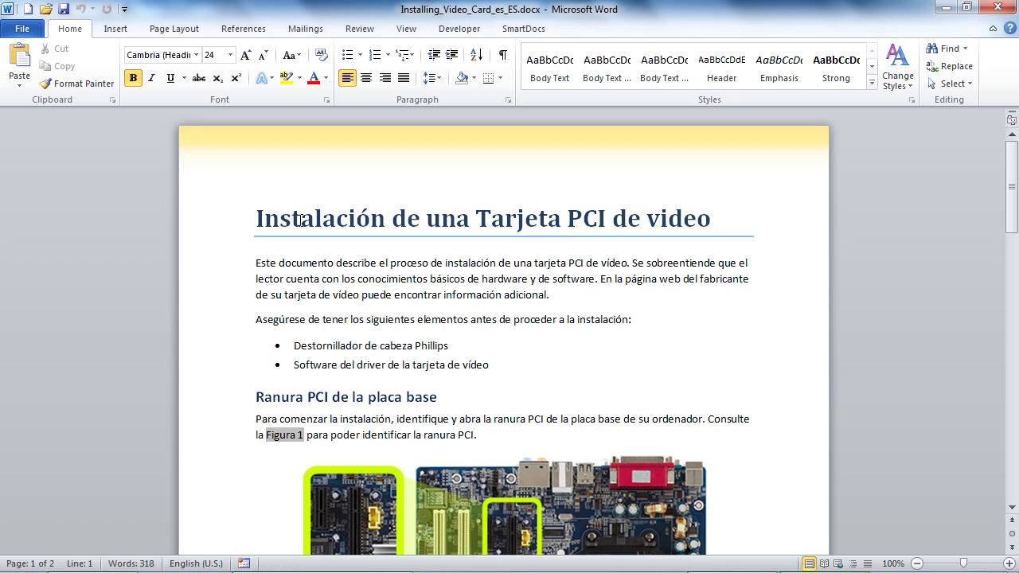
left_click(395, 295)
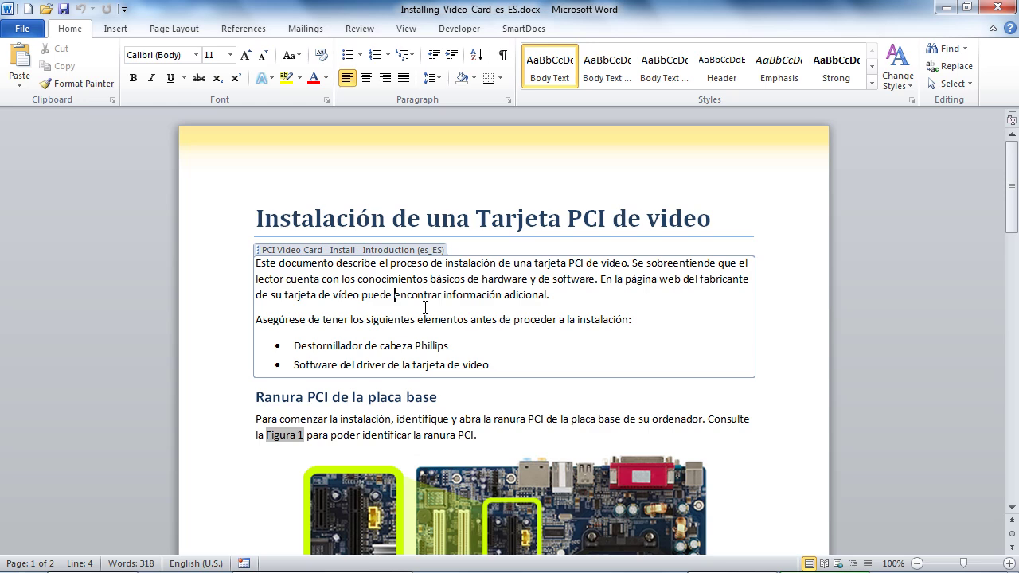
scroll(426, 307, "down", 3)
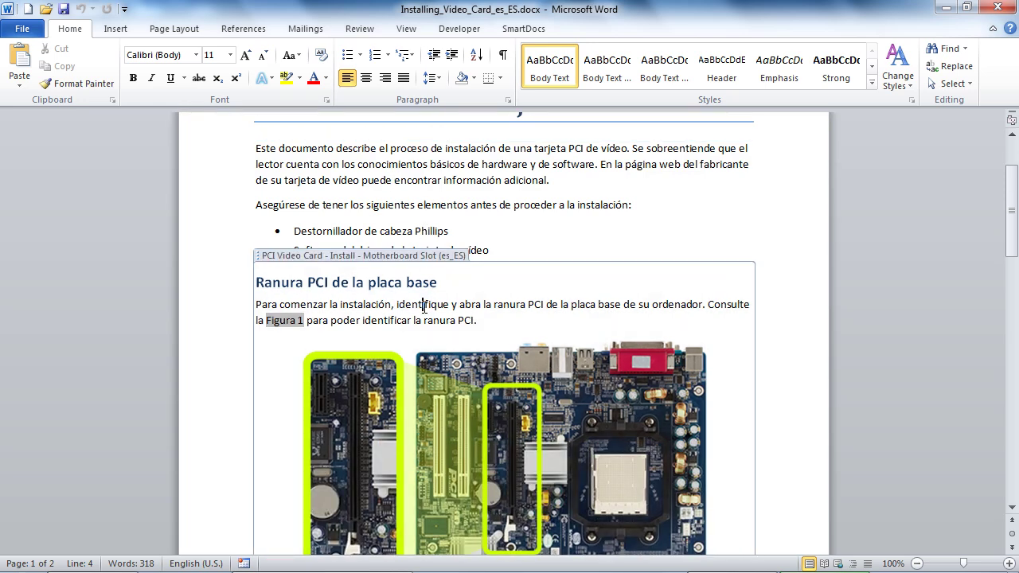
scroll(430, 310, "down", 15)
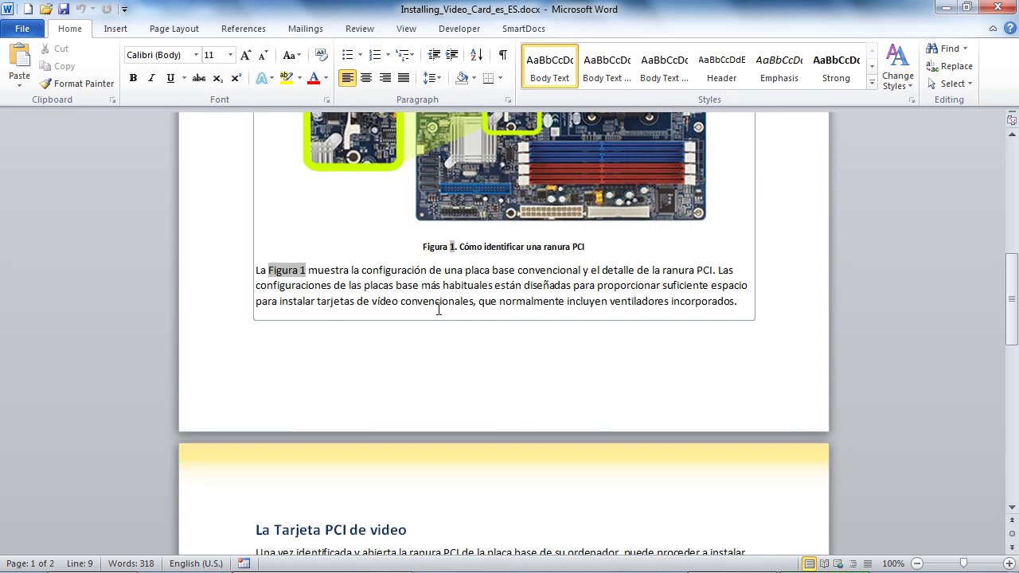
left_click(418, 365)
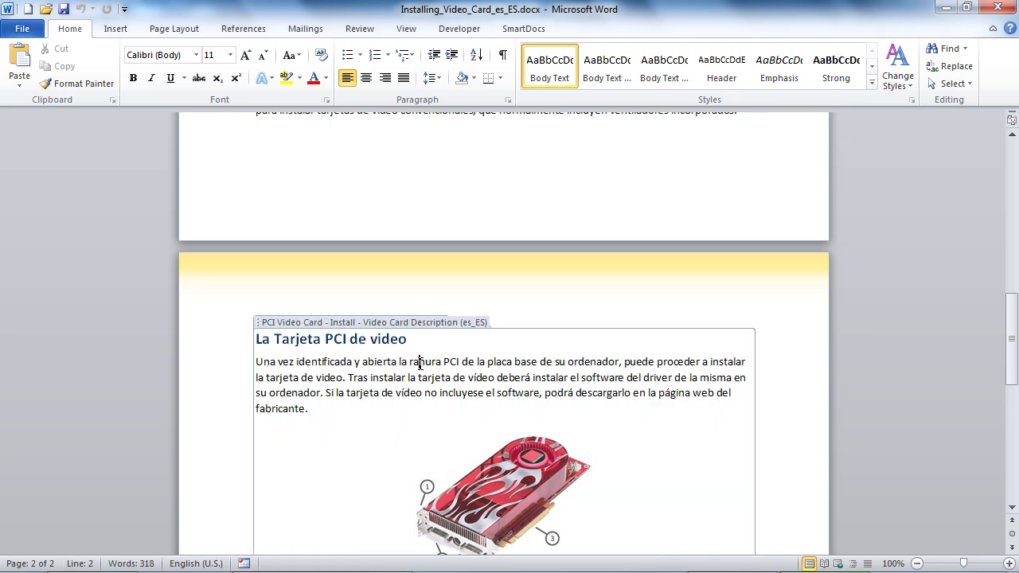
scroll(419, 362, "down", 8)
left_click(422, 360)
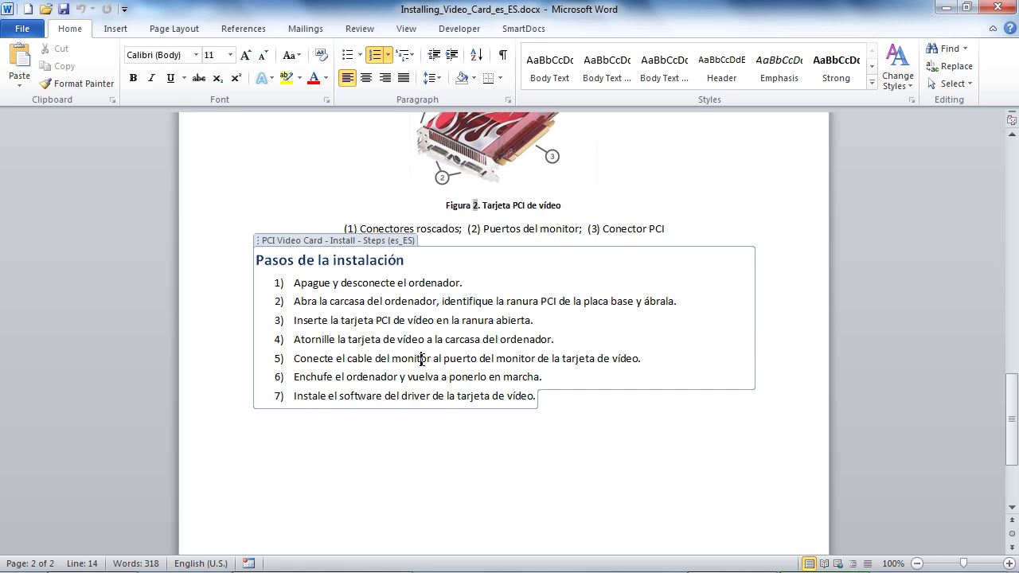